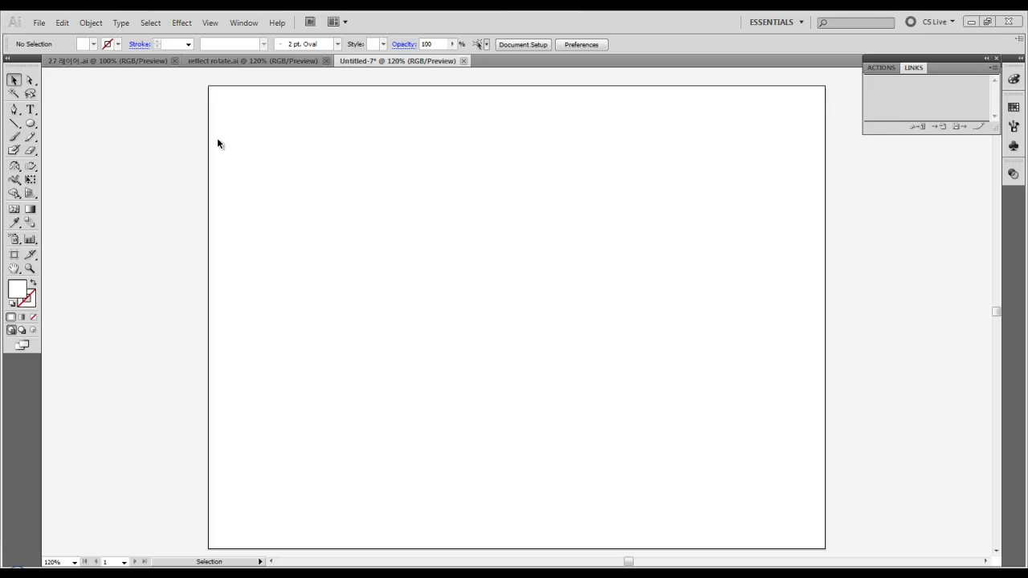
- Place the desktop image 신사의_품격 on the artboard as a linked file
{"action": "left_click", "coordinate": [39, 23]}
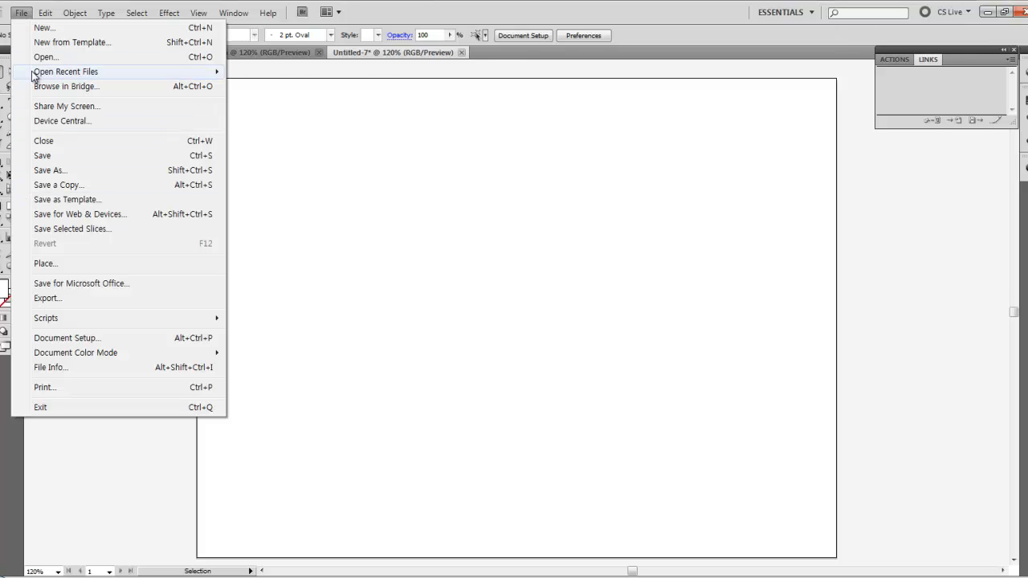
{"action": "left_click", "coordinate": [42, 264]}
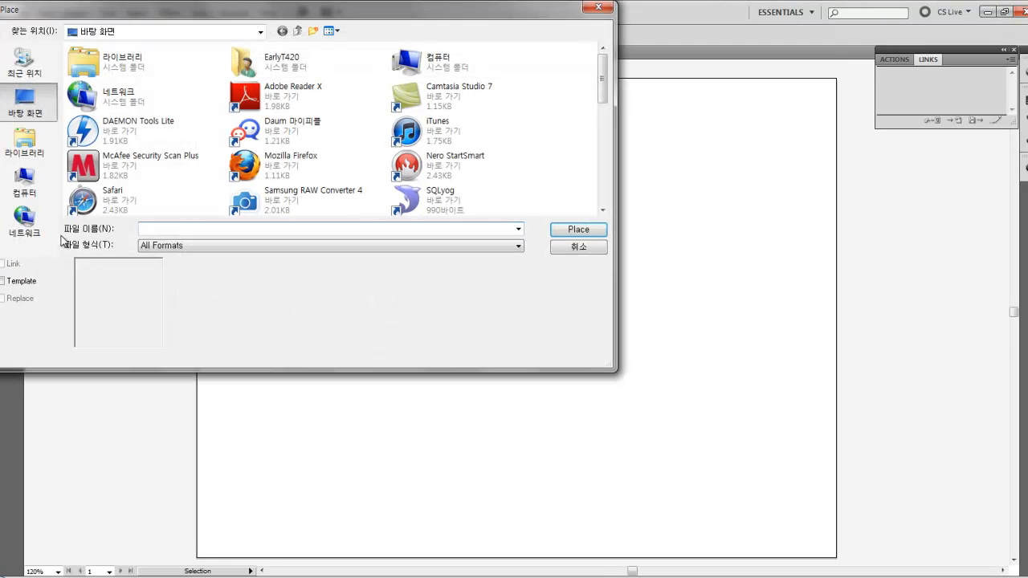
{"action": "left_click_drag", "start_coordinate": [608, 78], "coordinate": [599, 206]}
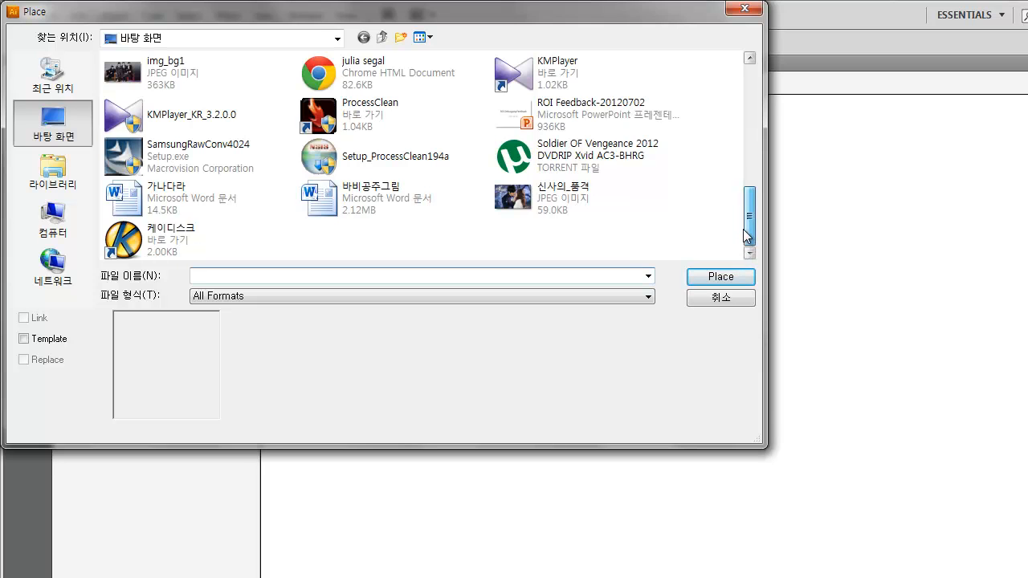
{"action": "left_click", "coordinate": [552, 196]}
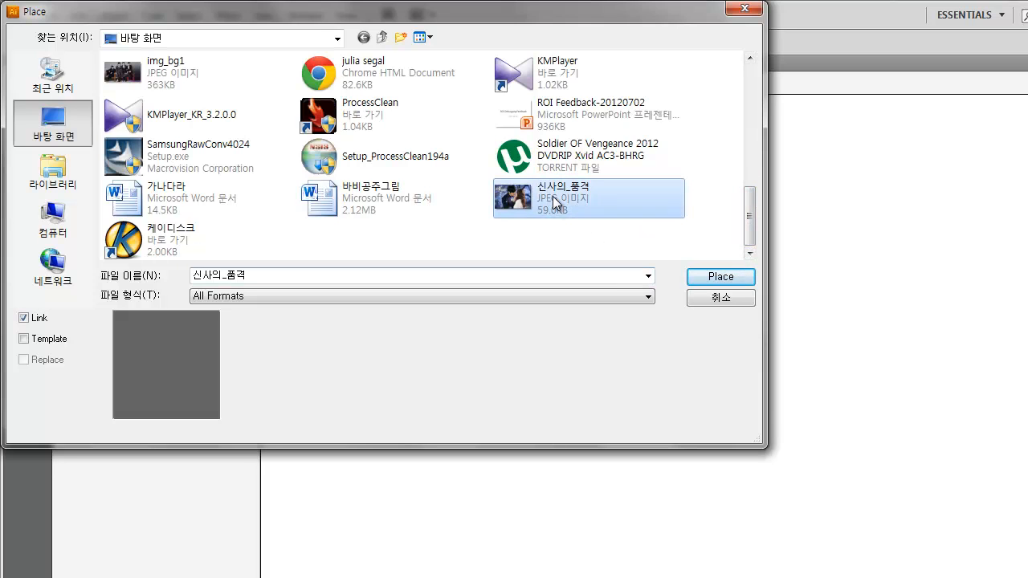
{"action": "left_click", "coordinate": [731, 278]}
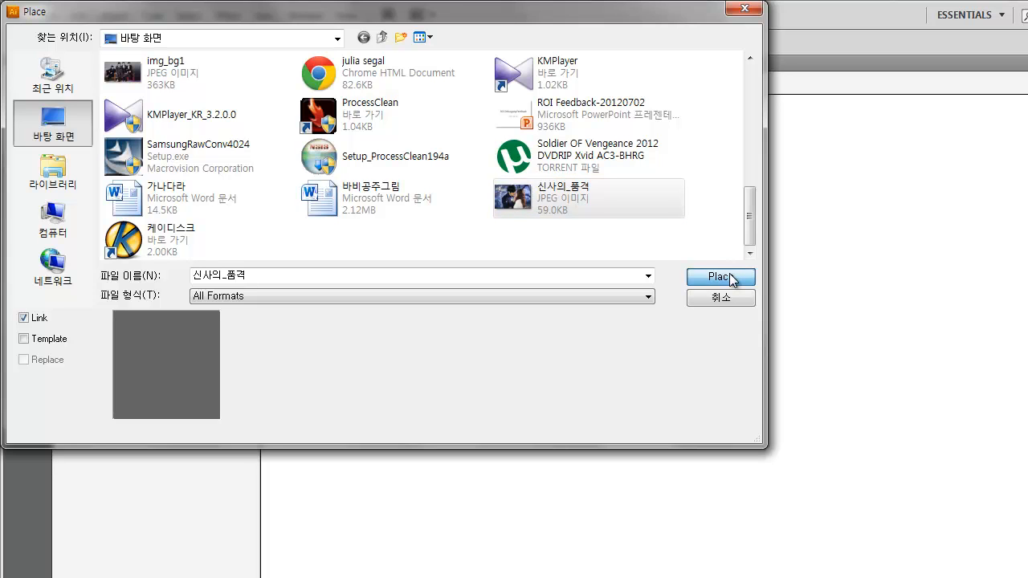
{"action": "left_click", "coordinate": [720, 277]}
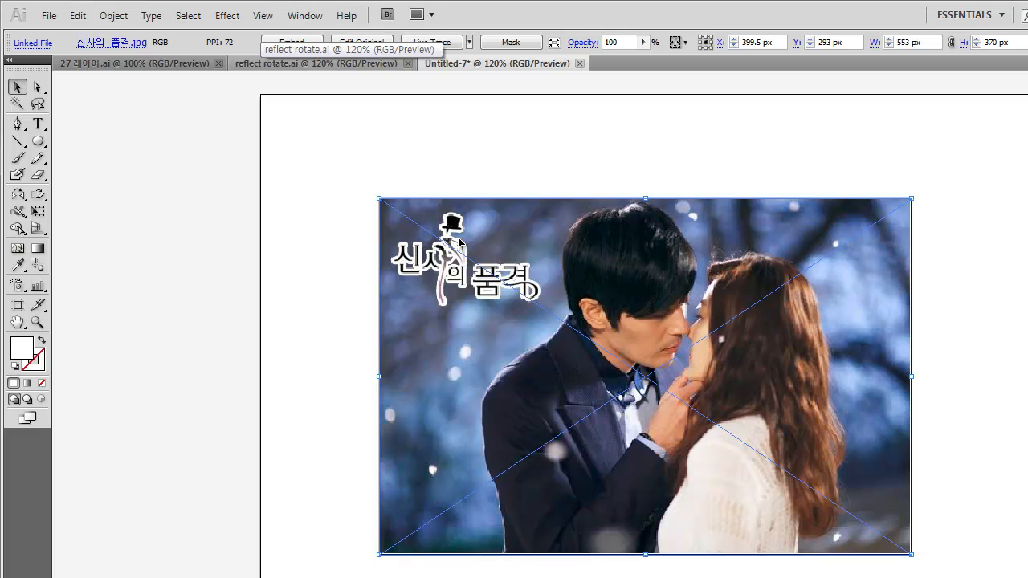
- Try to place the 신사의_품격 image again with linking turned off
{"action": "left_click", "coordinate": [49, 16]}
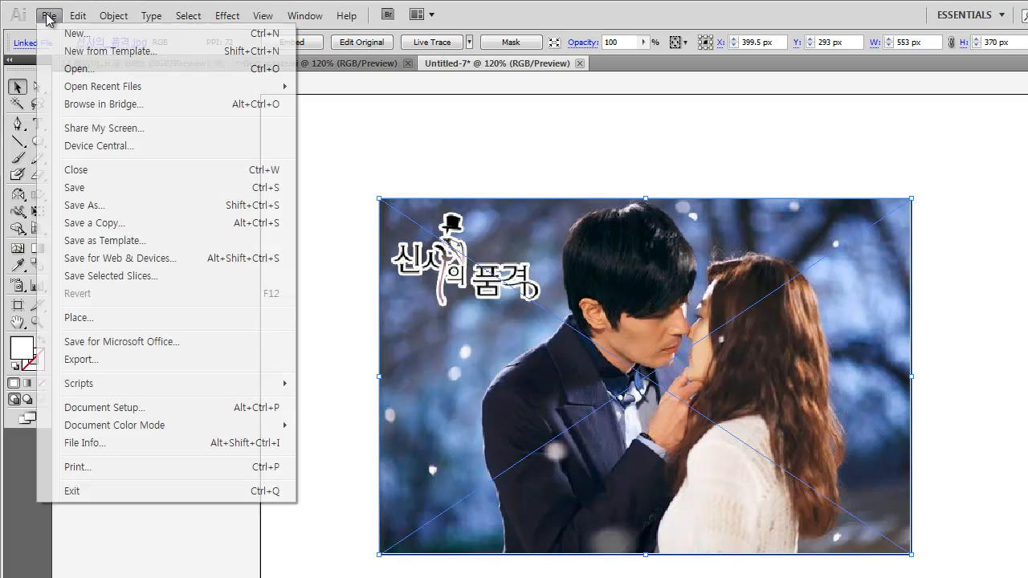
{"action": "left_click", "coordinate": [96, 321]}
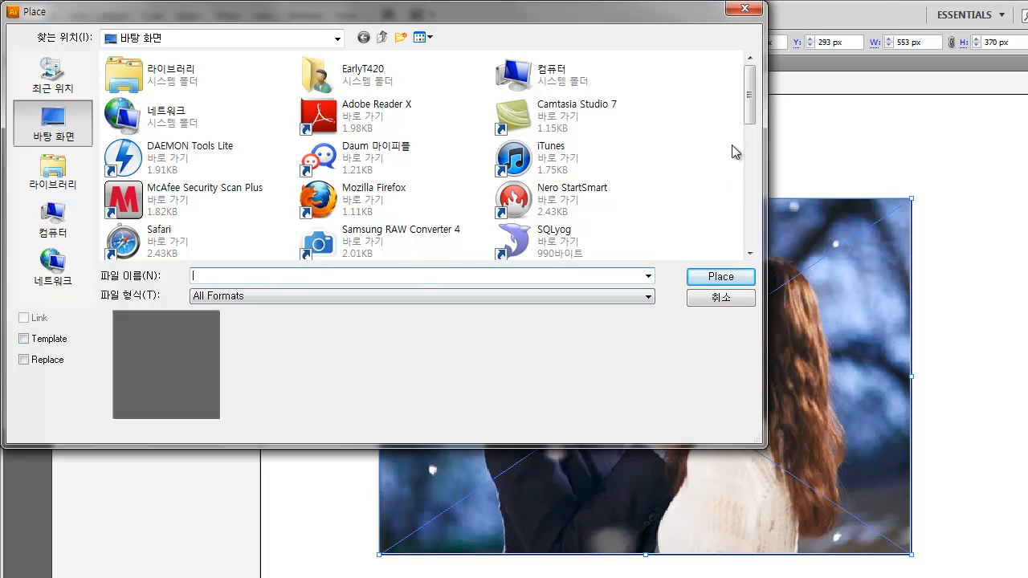
{"action": "left_click_drag", "start_coordinate": [749, 103], "coordinate": [755, 217]}
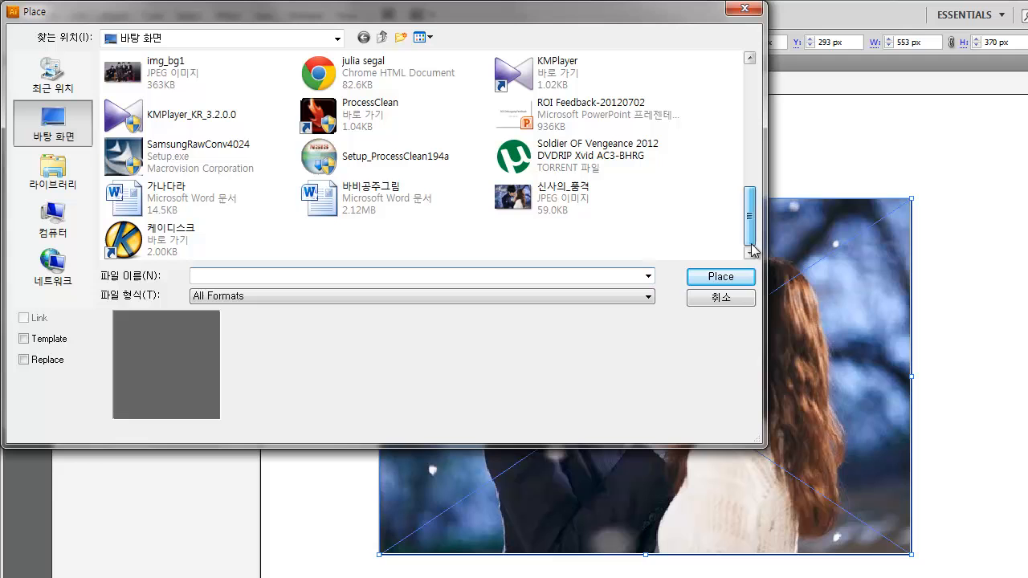
{"action": "left_click", "coordinate": [539, 199]}
{"action": "left_click", "coordinate": [23, 318]}
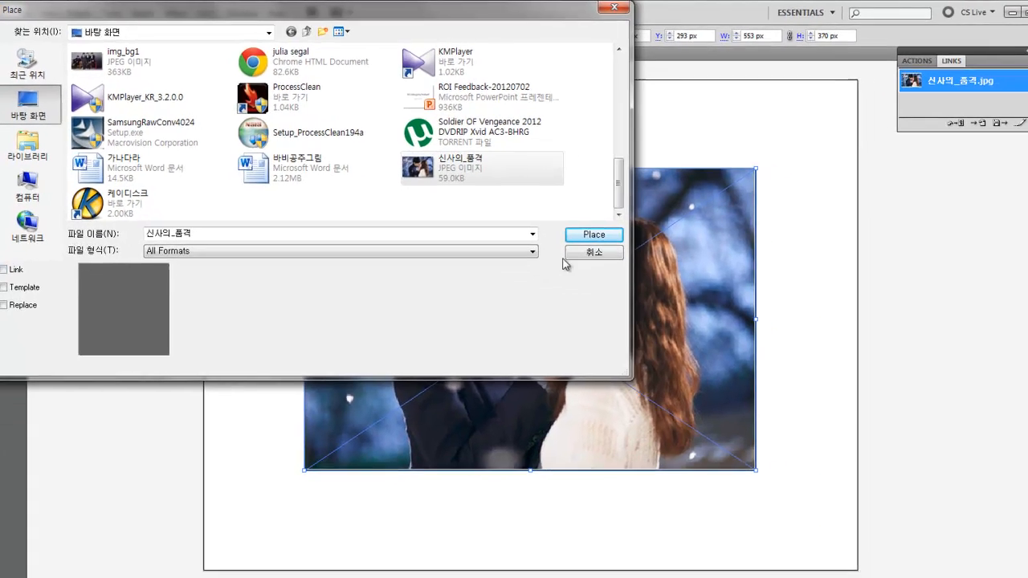
{"action": "left_click", "coordinate": [720, 276]}
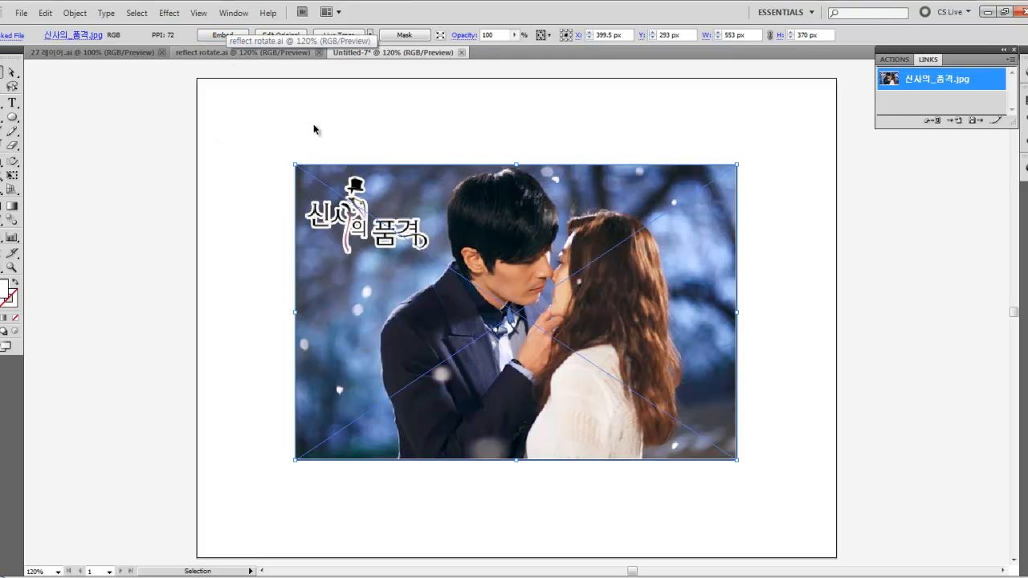
- Embed the placed image in the document, leave isolation mode, and undo the embedding
{"action": "left_click", "coordinate": [213, 36]}
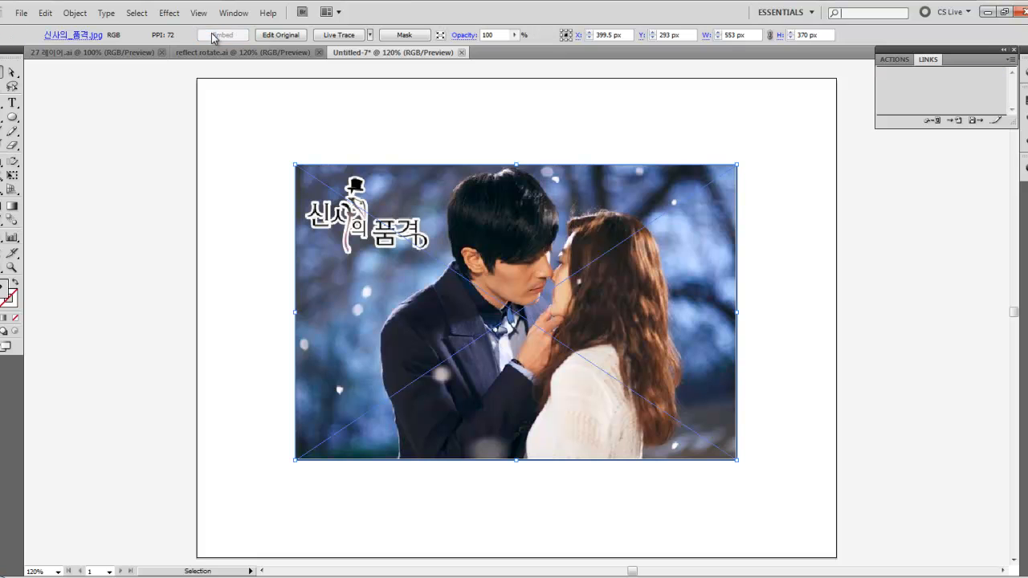
{"action": "left_click_drag", "start_coordinate": [263, 128], "coordinate": [786, 522]}
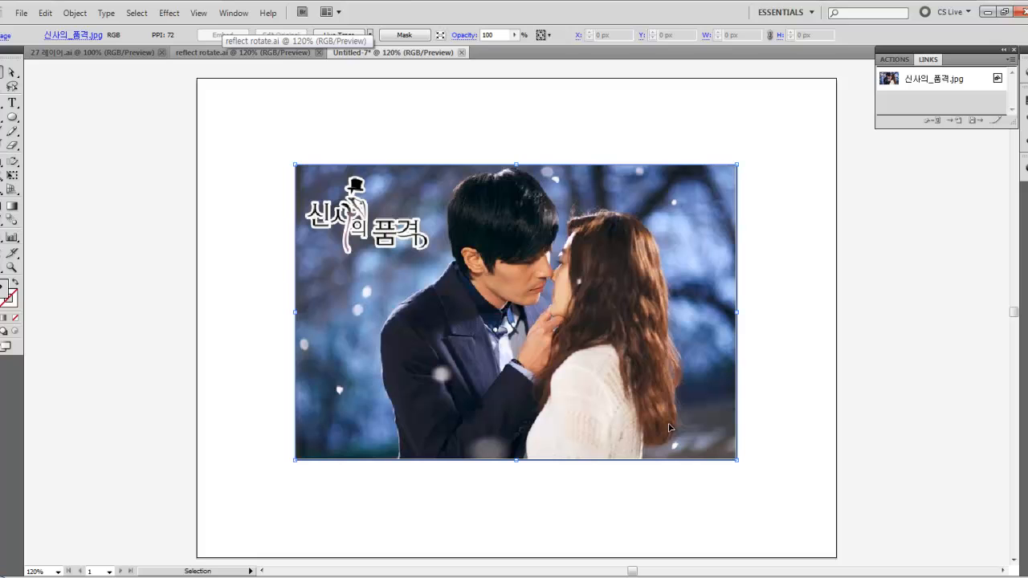
{"action": "left_click", "coordinate": [797, 427]}
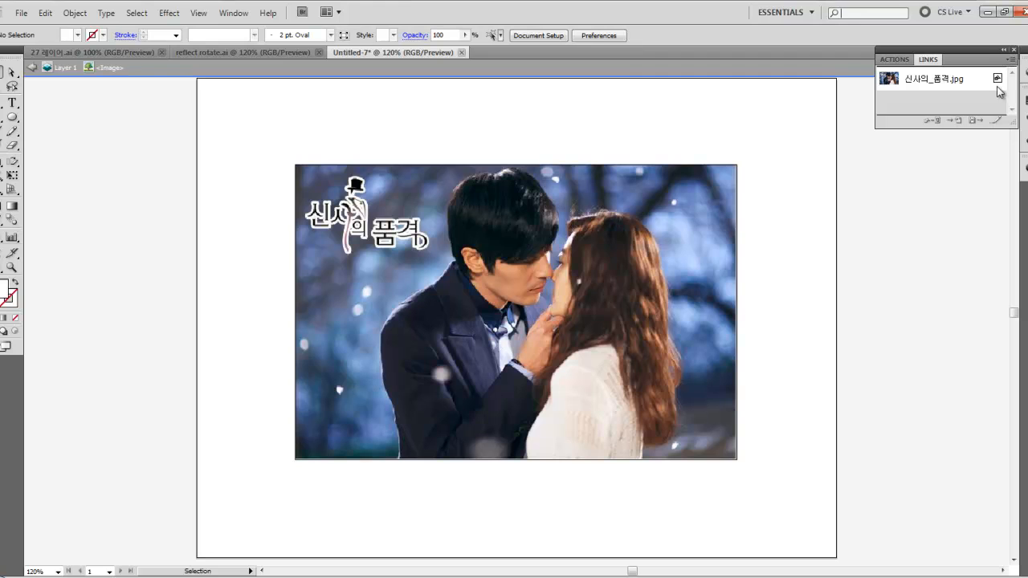
{"action": "double_click", "coordinate": [627, 107]}
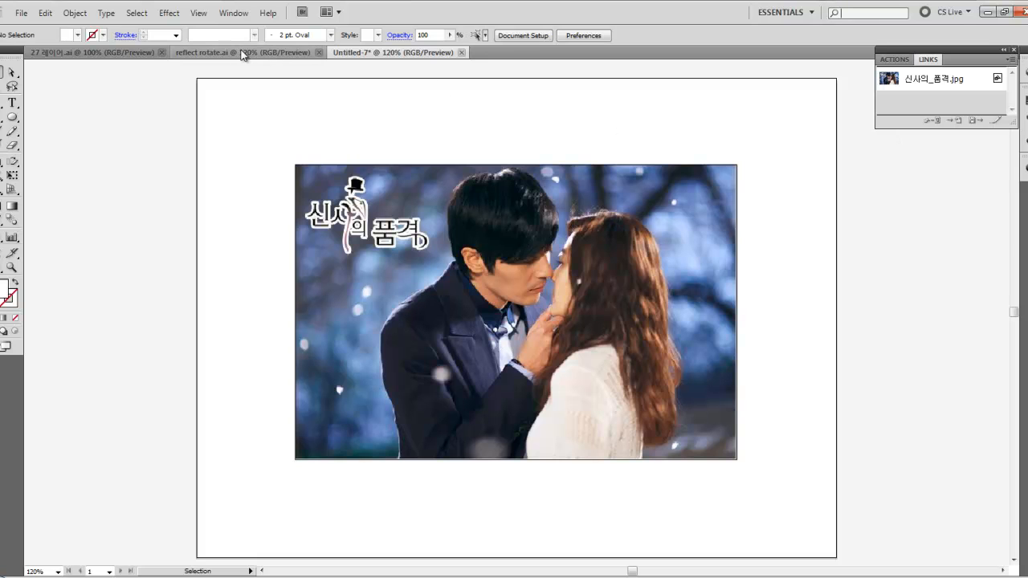
{"action": "key", "text": "ctrl+a"}
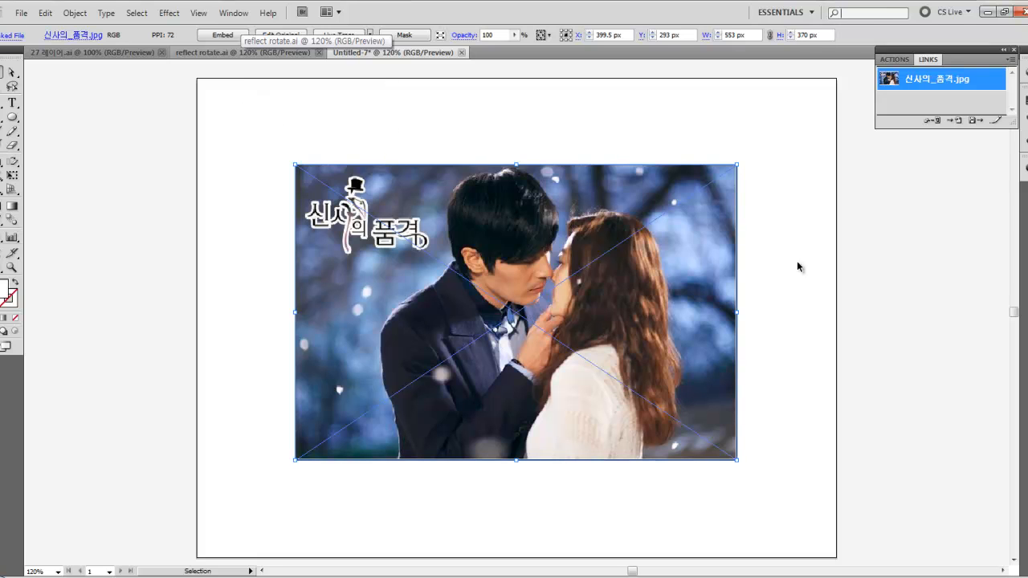
- Embed the linked image once more and undo it to restore the link
{"action": "left_click", "coordinate": [993, 103]}
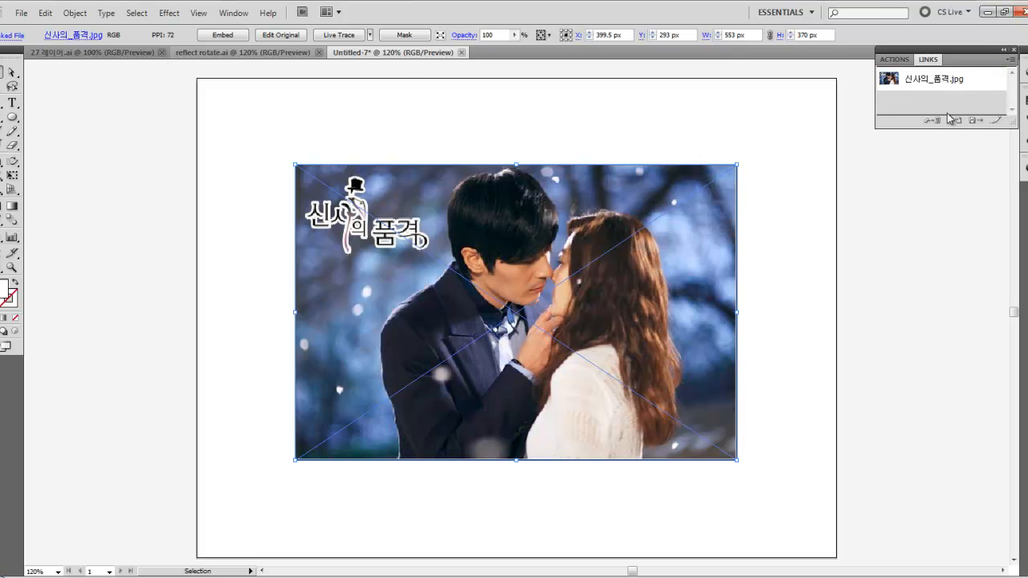
{"action": "left_click", "coordinate": [234, 37]}
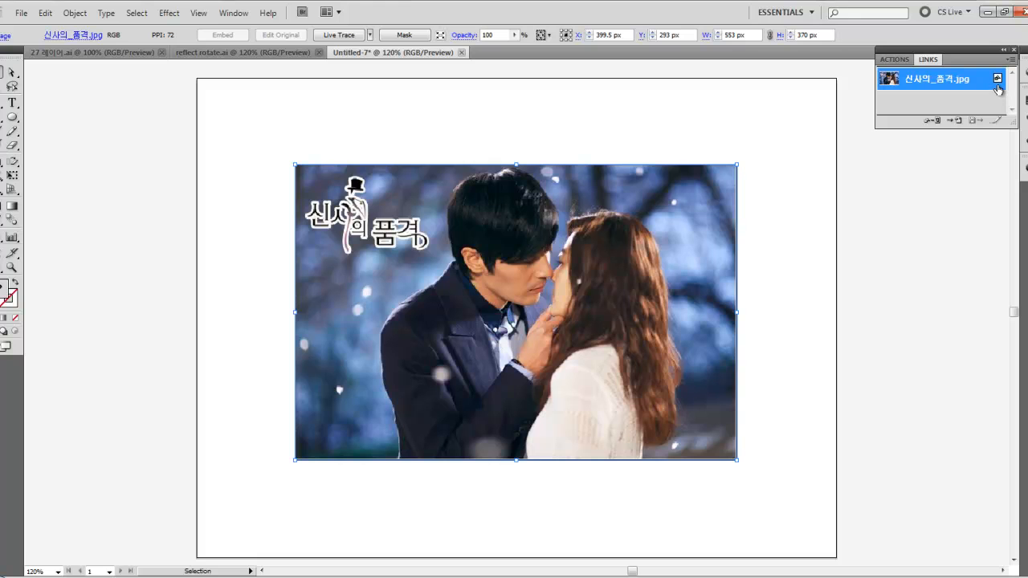
{"action": "key", "text": "ctrl+z"}
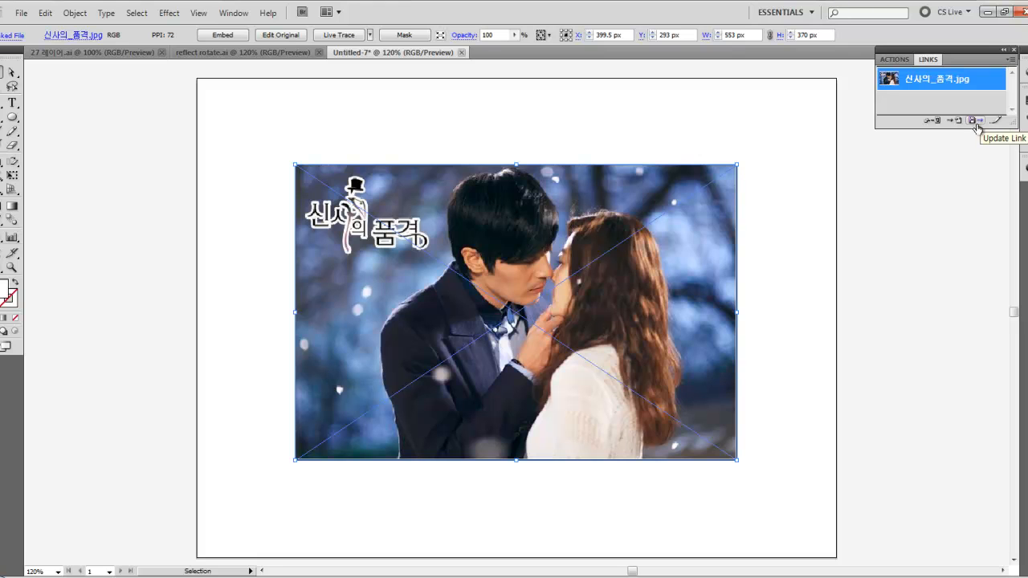
{"action": "left_click", "coordinate": [936, 122]}
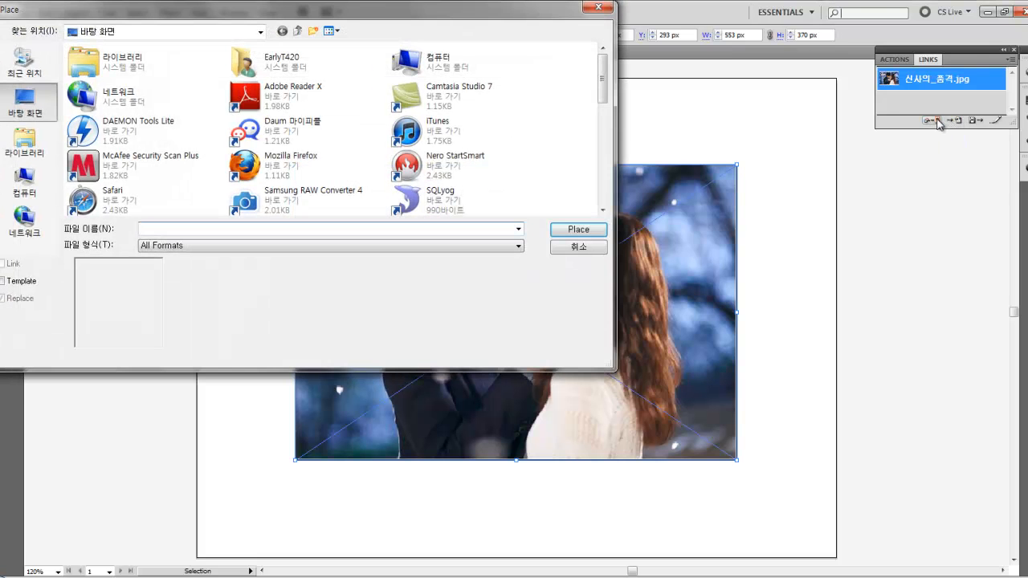
{"action": "left_click_drag", "start_coordinate": [602, 95], "coordinate": [600, 185]}
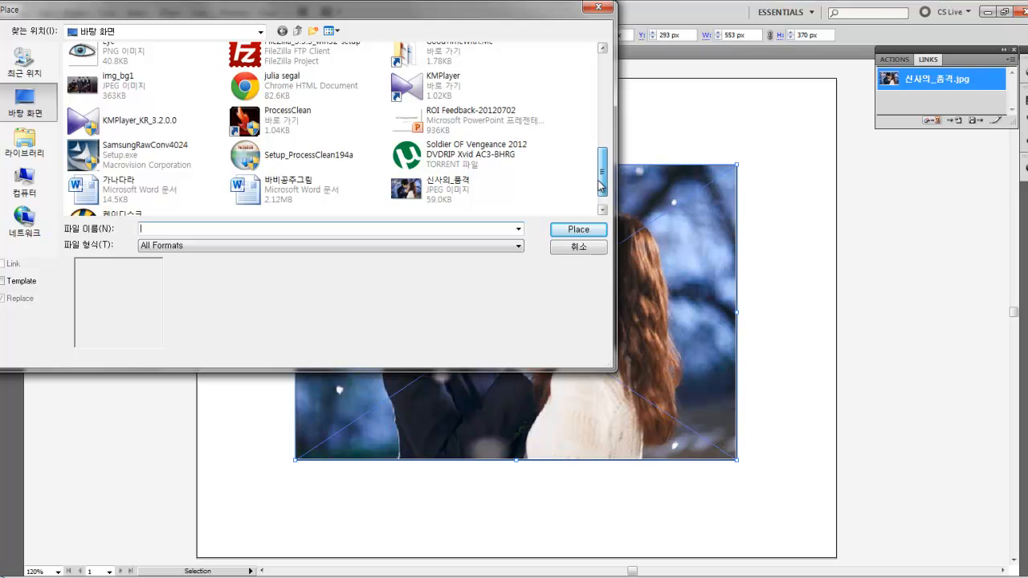
{"action": "left_click", "coordinate": [72, 90]}
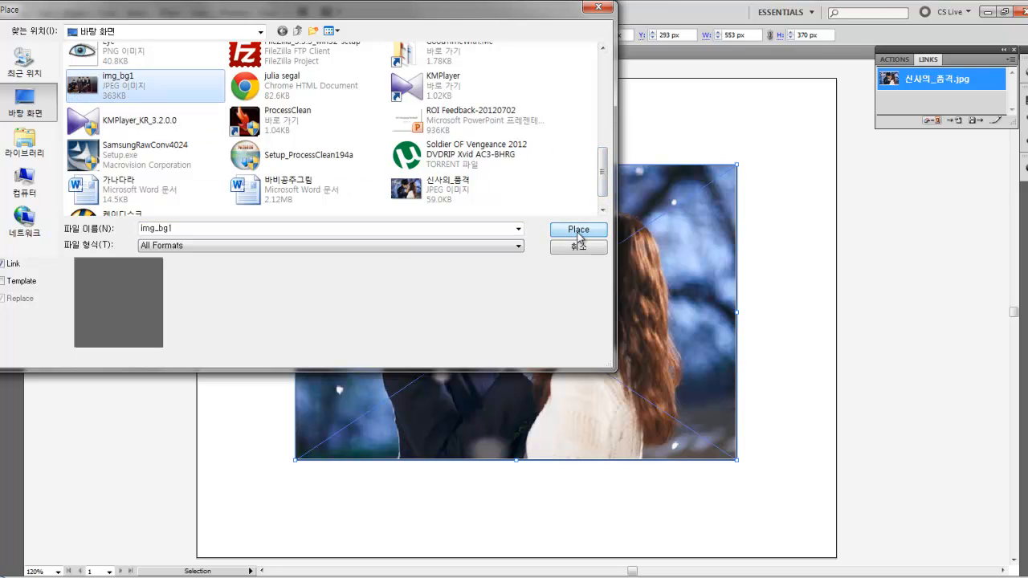
{"action": "left_click", "coordinate": [579, 247]}
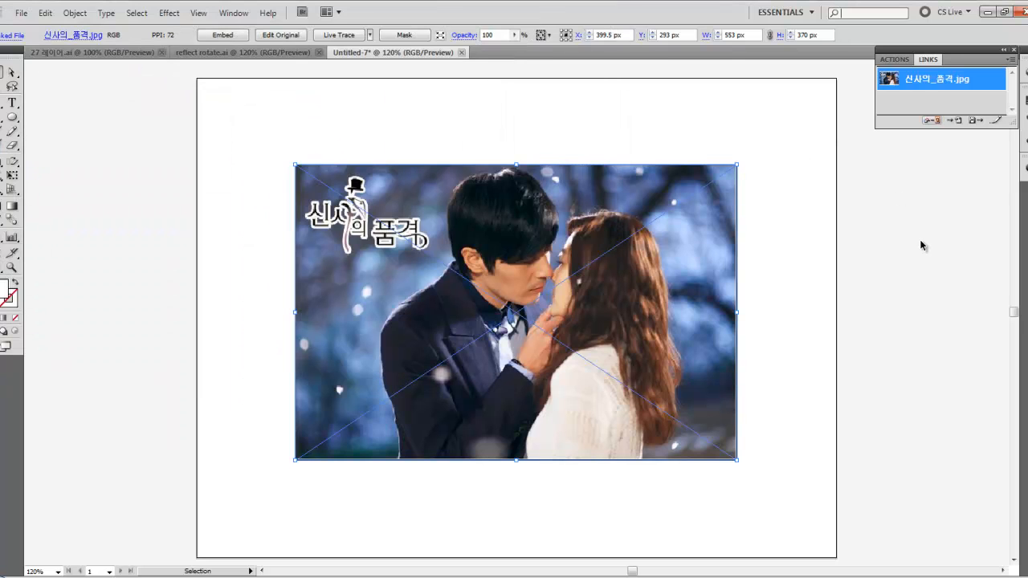
- Try enlarging the linked image to about 777 by 590 px from two opposite corners, and undo both resizes
{"action": "left_click", "coordinate": [922, 245]}
{"action": "left_click", "coordinate": [599, 290]}
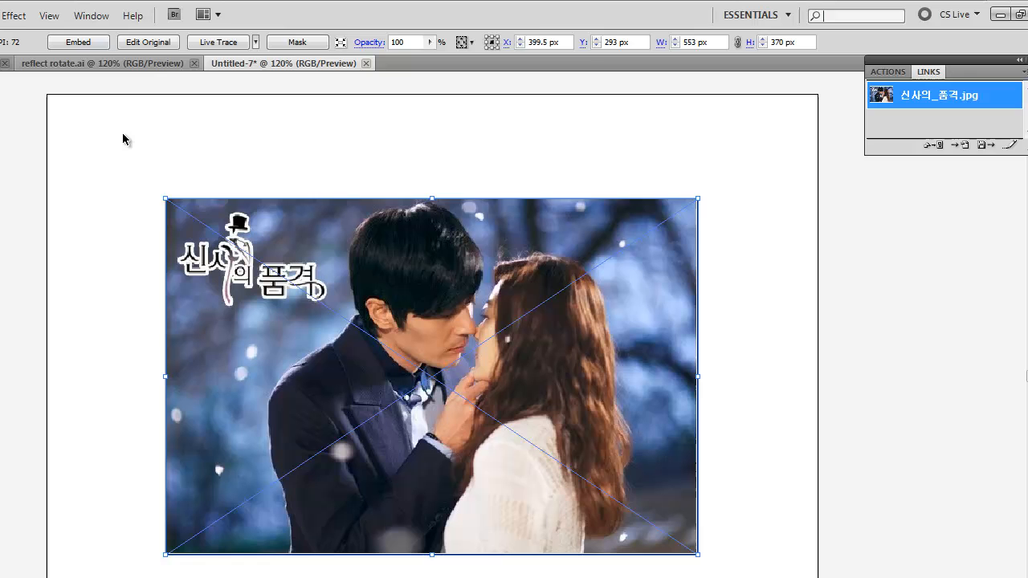
{"action": "left_click", "coordinate": [261, 114]}
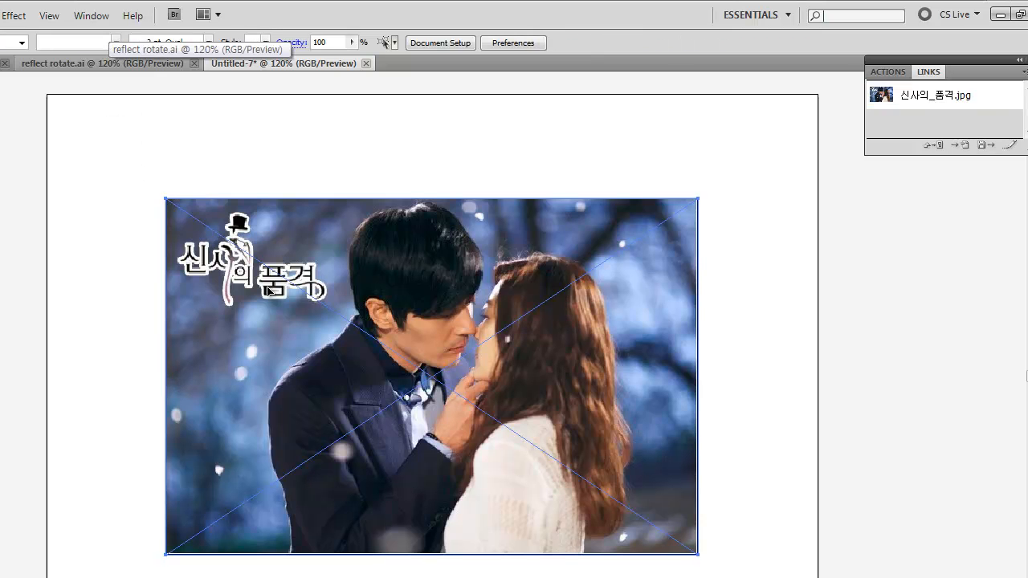
{"action": "left_click", "coordinate": [223, 260]}
{"action": "left_click_drag", "start_coordinate": [163, 196], "coordinate": [51, 98]}
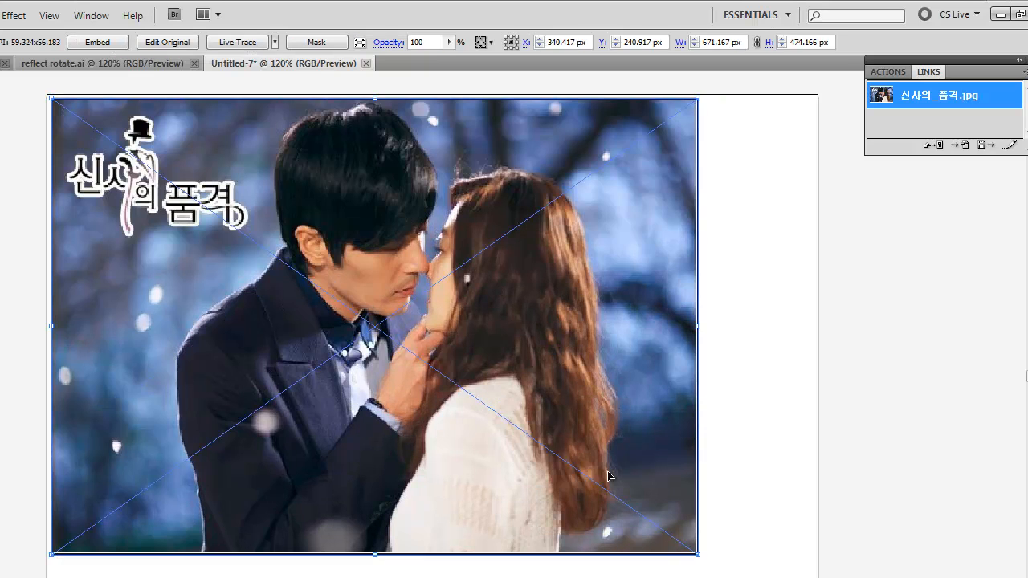
{"action": "left_click_drag", "start_coordinate": [697, 552], "coordinate": [812, 562]}
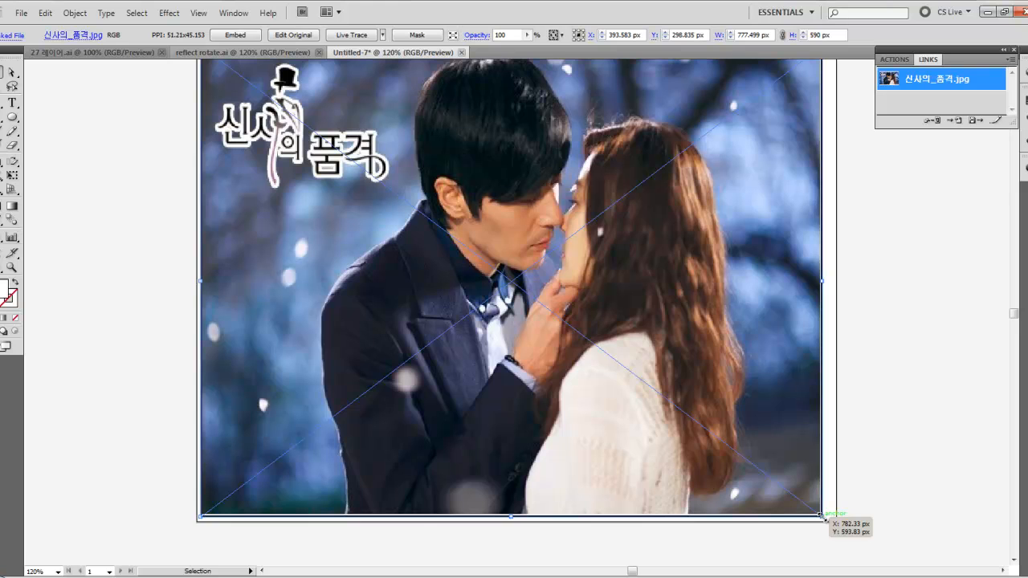
{"action": "key", "text": "ctrl+z"}
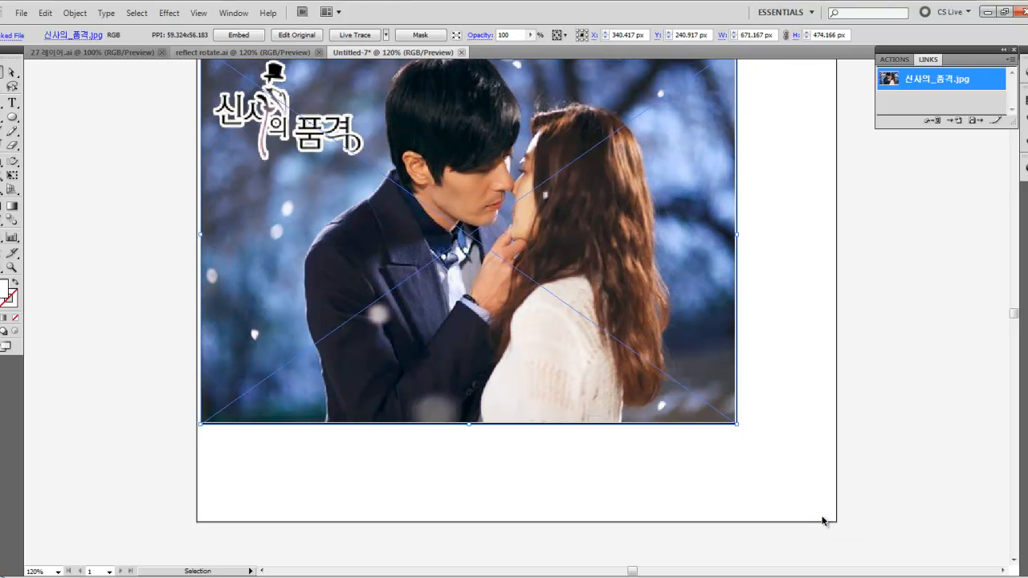
{"action": "key", "text": "ctrl+z"}
- Enlarge the linked image to about 736 by 492 px and move it to the middle of the artboard
{"action": "left_click_drag", "start_coordinate": [737, 424], "coordinate": [883, 551]}
{"action": "scroll", "coordinate": [729, 313], "scroll_direction": "up", "scroll_amount": 3}
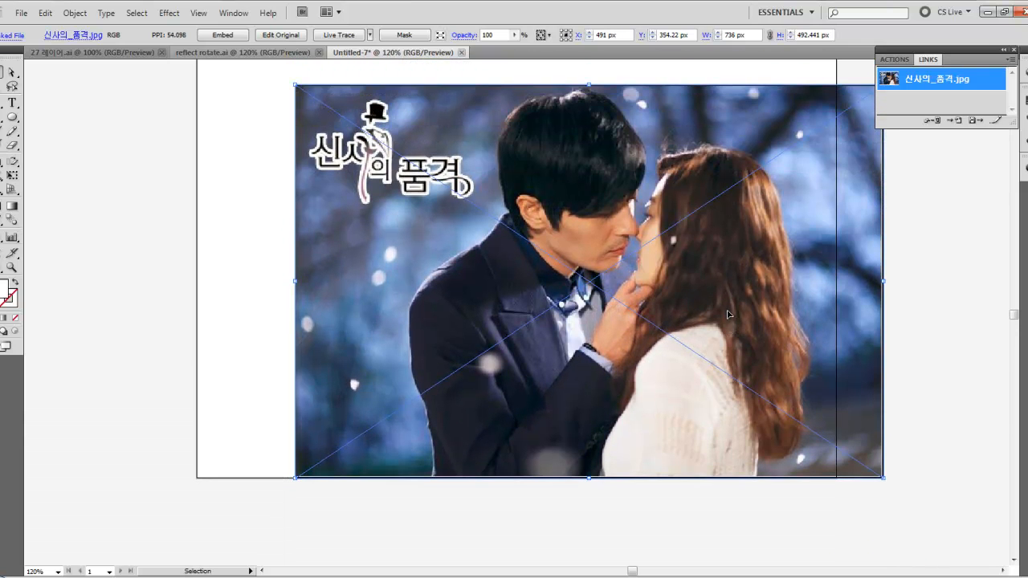
{"action": "left_click_drag", "start_coordinate": [628, 291], "coordinate": [520, 246]}
{"action": "scroll", "coordinate": [570, 266], "scroll_direction": "up", "scroll_amount": 2}
{"action": "scroll", "coordinate": [570, 267], "scroll_direction": "up", "scroll_amount": 2}
{"action": "left_click_drag", "start_coordinate": [698, 279], "coordinate": [705, 281]}
- Select the placed image and convert it to a black-and-white tracing with Live Trace
{"action": "key", "text": "a"}
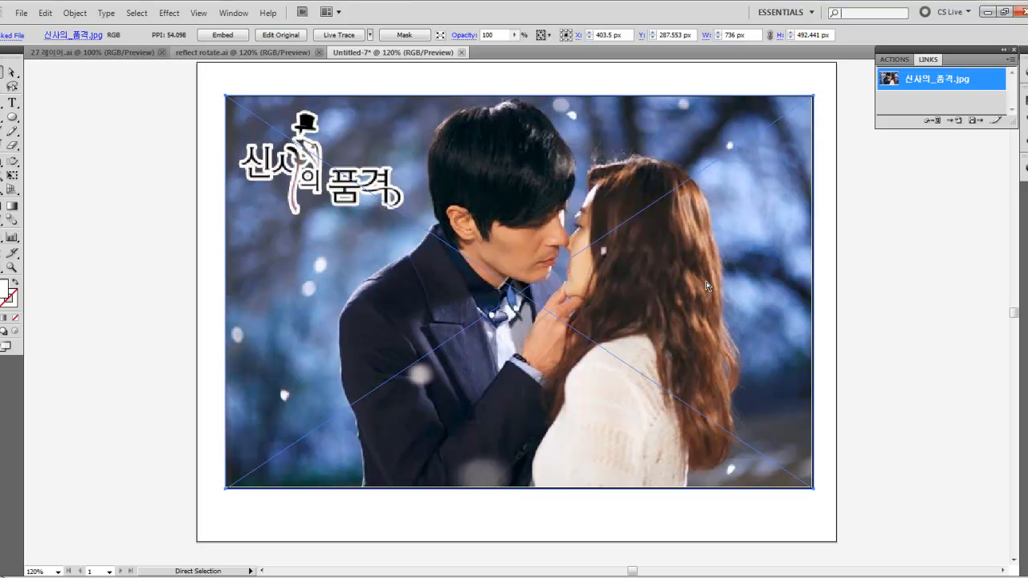
{"action": "key", "text": "v"}
{"action": "left_click", "coordinate": [208, 79]}
{"action": "key", "text": "a"}
{"action": "key", "text": "z"}
{"action": "left_click_drag", "start_coordinate": [213, 78], "coordinate": [819, 506]}
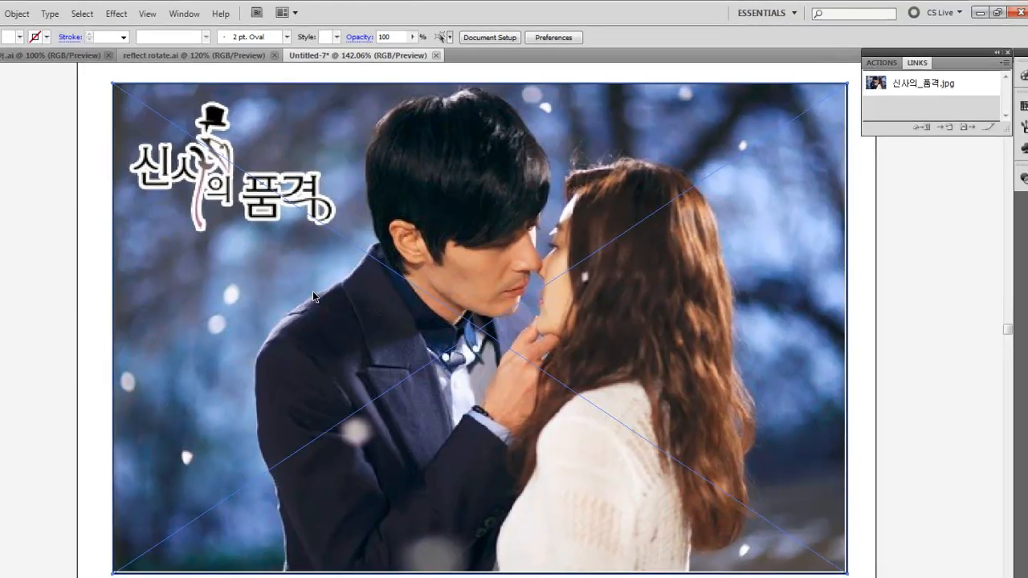
{"action": "left_click", "coordinate": [358, 276]}
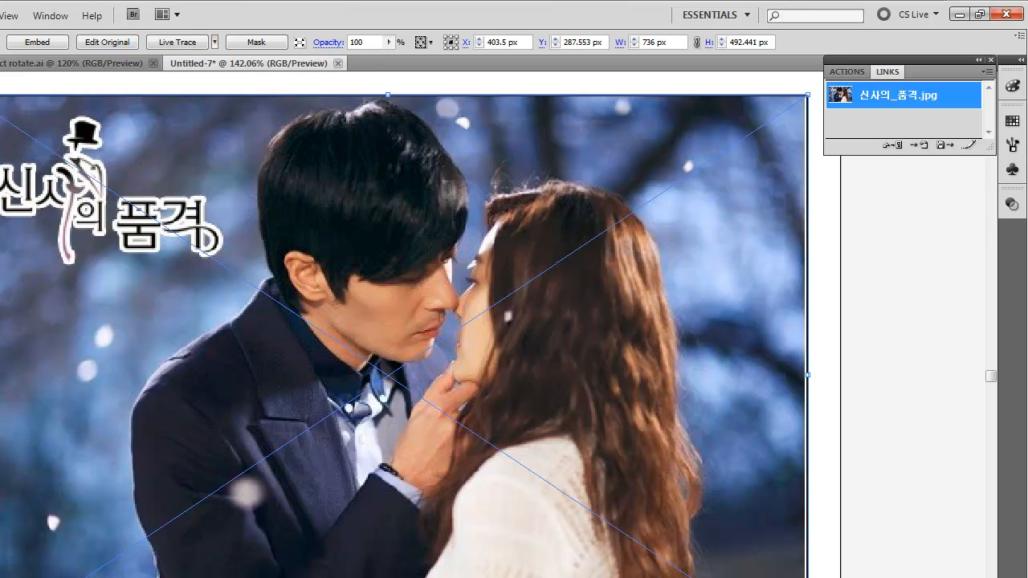
{"action": "left_click", "coordinate": [190, 47]}
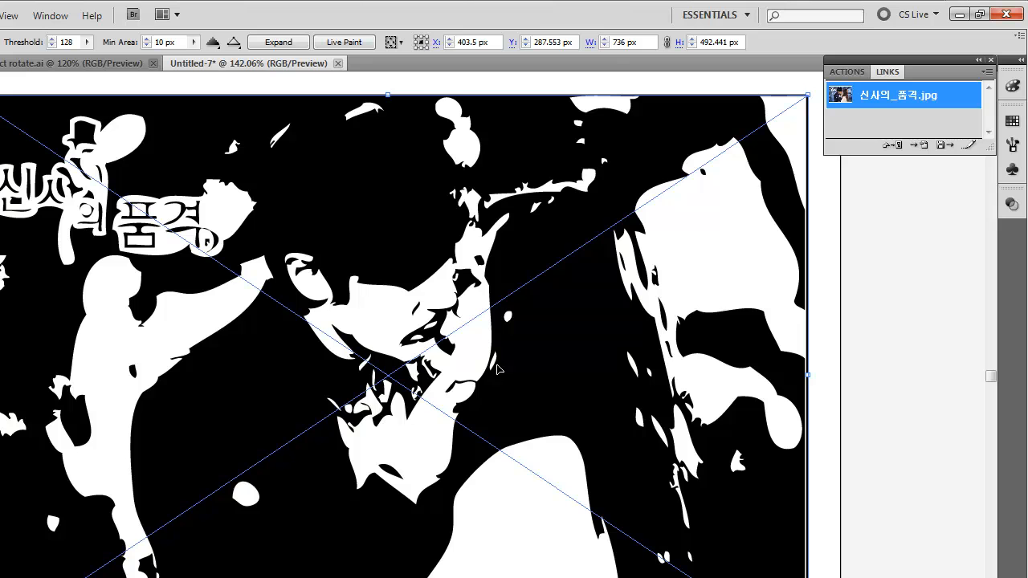
- Set the tracing's threshold to 120
{"action": "left_click", "coordinate": [52, 46]}
{"action": "left_click", "coordinate": [52, 45]}
{"action": "left_click", "coordinate": [52, 46]}
{"action": "left_click", "coordinate": [52, 46]}
{"action": "left_click", "coordinate": [52, 46]}
{"action": "left_click", "coordinate": [52, 46]}
{"action": "left_click", "coordinate": [52, 46]}
{"action": "left_click", "coordinate": [52, 46]}
{"action": "left_click", "coordinate": [52, 46]}
{"action": "left_click", "coordinate": [52, 46]}
{"action": "left_click", "coordinate": [52, 45]}
{"action": "left_click", "coordinate": [52, 39]}
{"action": "left_click", "coordinate": [52, 38]}
{"action": "left_click", "coordinate": [52, 39]}
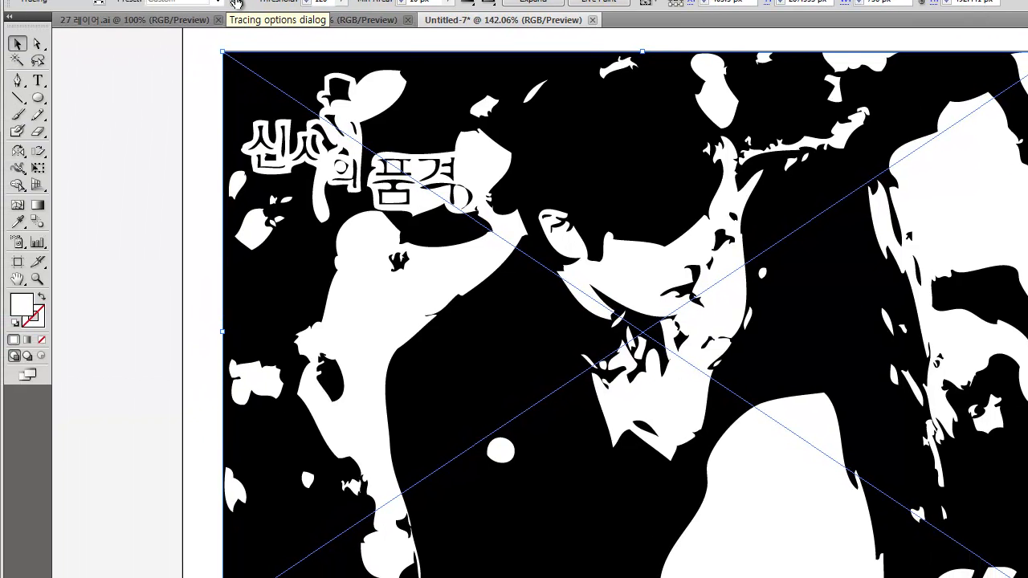
- Review the tracing's adjustments and trace settings in the Tracing Options dialog, then leave it without changes
{"action": "left_click", "coordinate": [0, 46]}
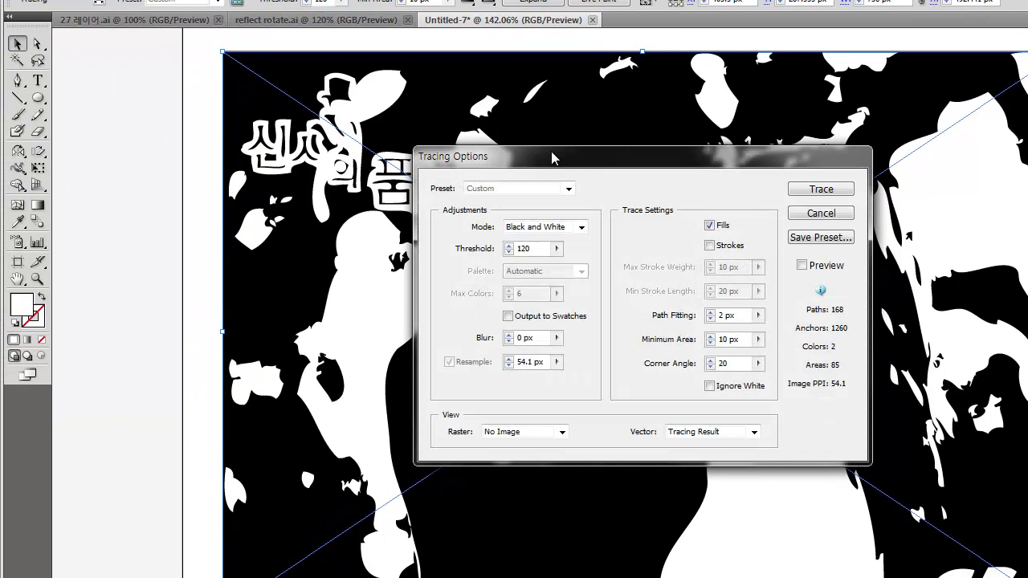
{"action": "left_click_drag", "start_coordinate": [564, 163], "coordinate": [232, 141]}
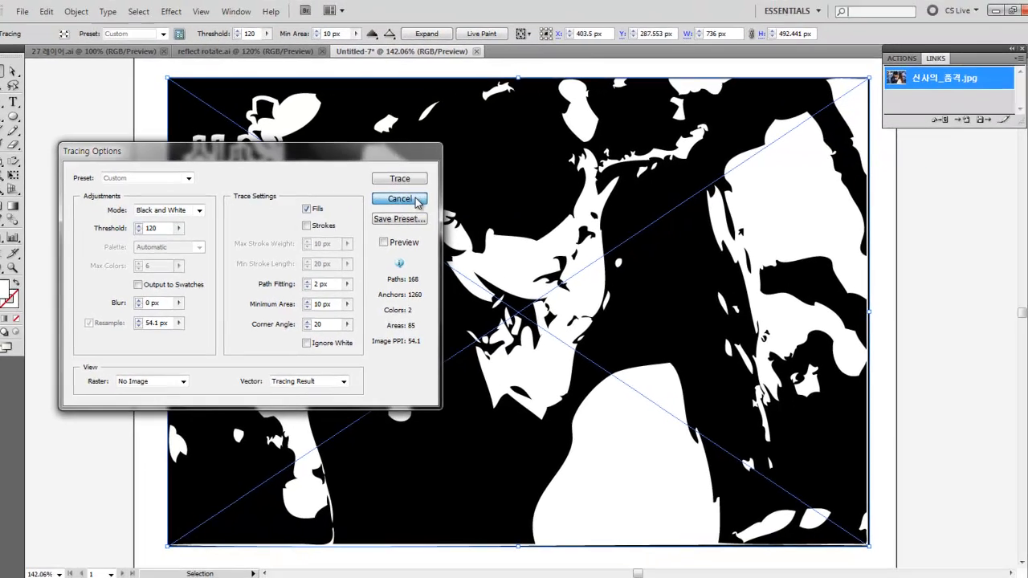
{"action": "left_click", "coordinate": [516, 201]}
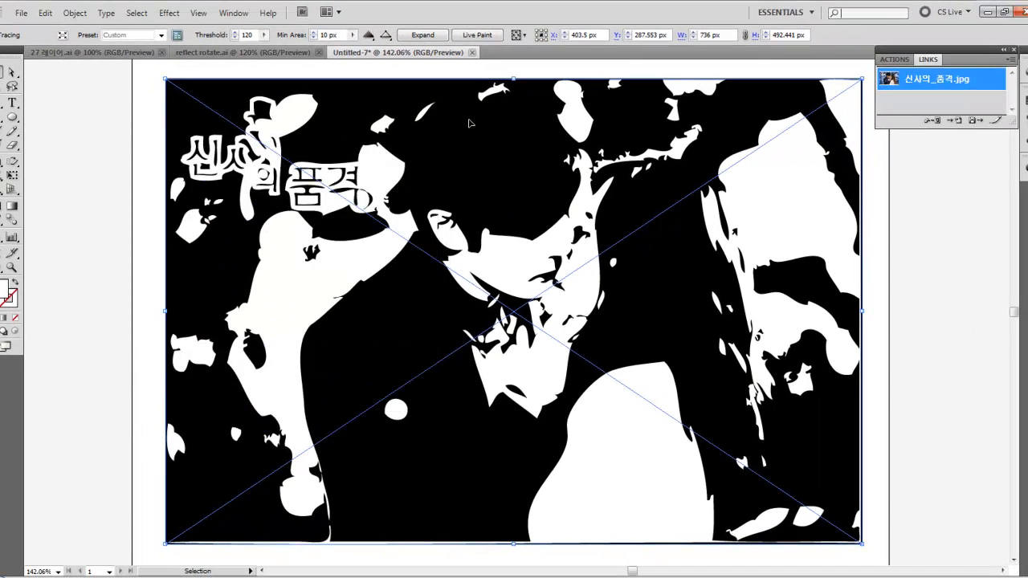
- Expand the black-and-white tracing into editable paths, deselect it, and pick parts of the expanded artwork with the Direct Selection tool
{"action": "left_click", "coordinate": [433, 35]}
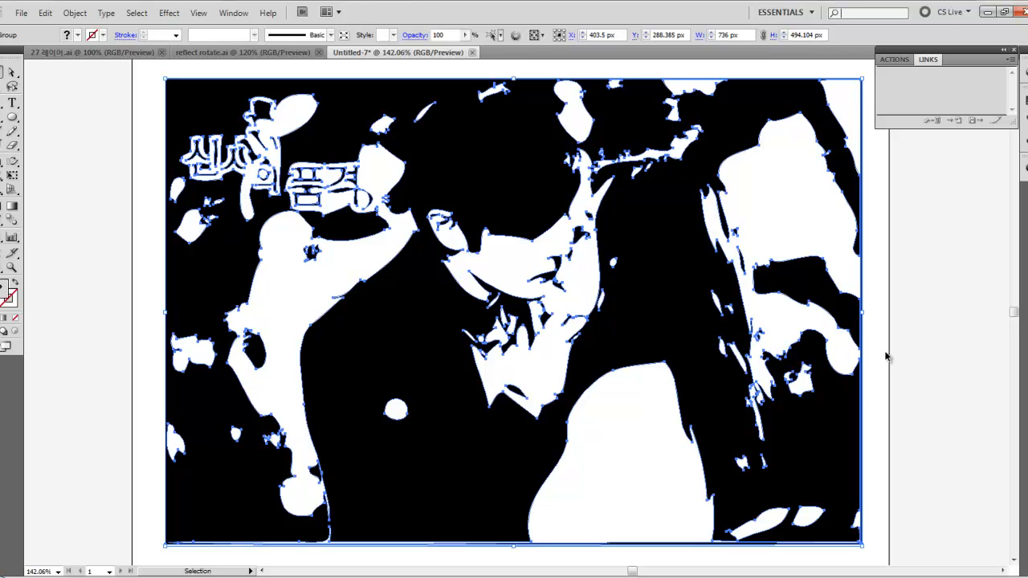
{"action": "left_click", "coordinate": [886, 356]}
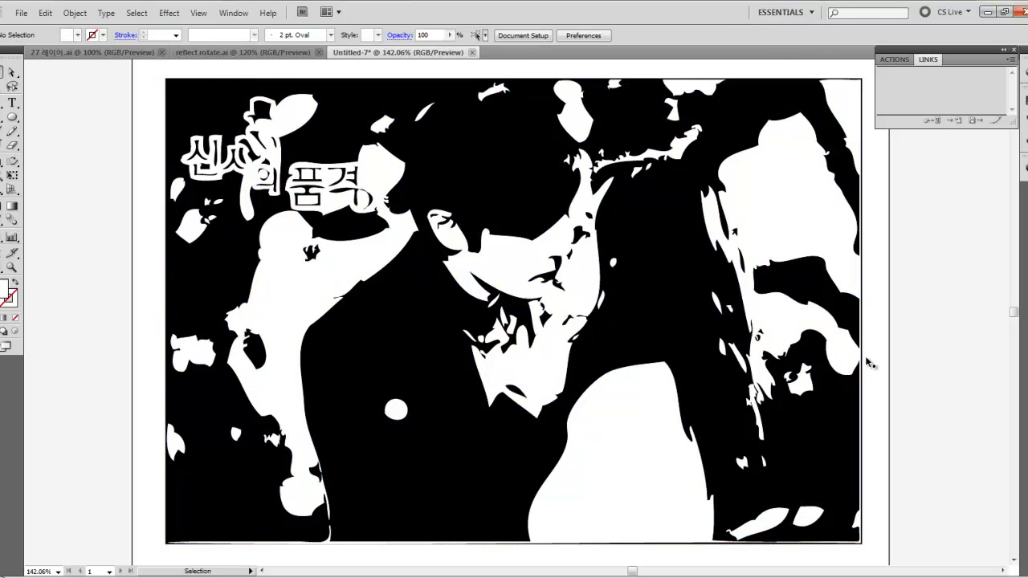
{"action": "left_click", "coordinate": [506, 361]}
{"action": "key", "text": "a"}
{"action": "left_click", "coordinate": [659, 344]}
- Undo the expansion, the threshold changes and the tracing to return to the linked photo
{"action": "key", "text": "ctrl+z"}
{"action": "key", "text": "ctrl+z"}
{"action": "key", "text": "ctrl+z"}
{"action": "key", "text": "ctrl+shift+z"}
{"action": "key", "text": "ctrl+shift+z"}
{"action": "key", "text": "ctrl+shift+z"}
{"action": "key", "text": "ctrl+shift+z"}
{"action": "key", "text": "ctrl+shift+z"}
{"action": "key", "text": "ctrl+shift+z"}
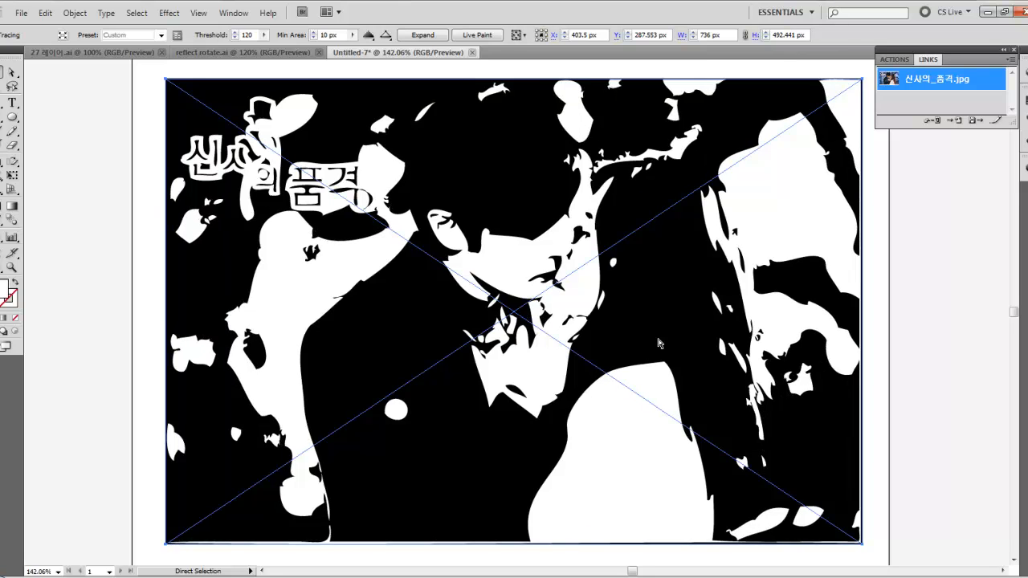
{"action": "key", "text": "ctrl+shift+z"}
{"action": "key", "text": "ctrl+shift+z"}
{"action": "key", "text": "ctrl+shift+z"}
{"action": "key", "text": "ctrl+shift+z"}
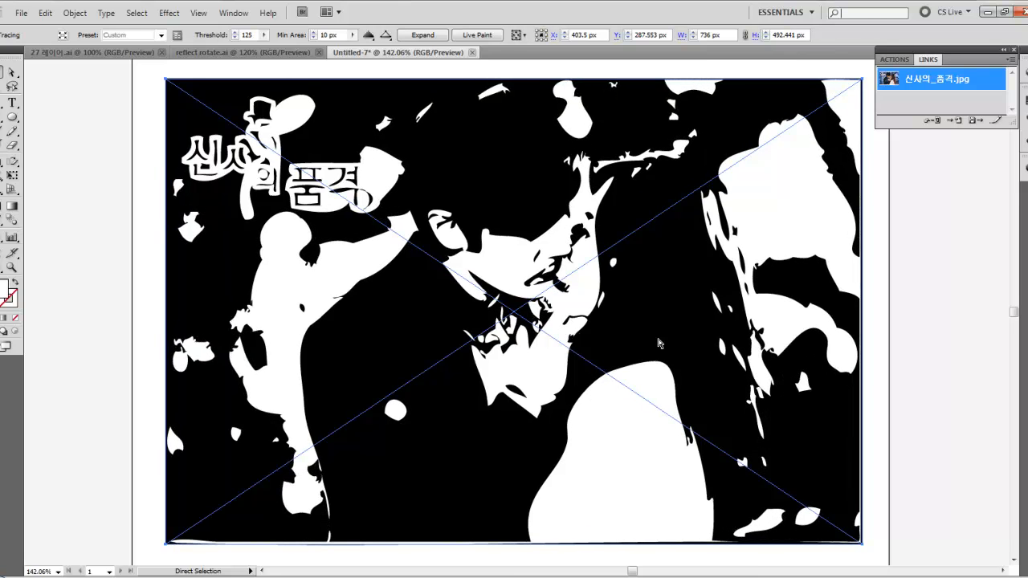
{"action": "key", "text": "ctrl+z"}
{"action": "key", "text": "ctrl+z"}
{"action": "key", "text": "v"}
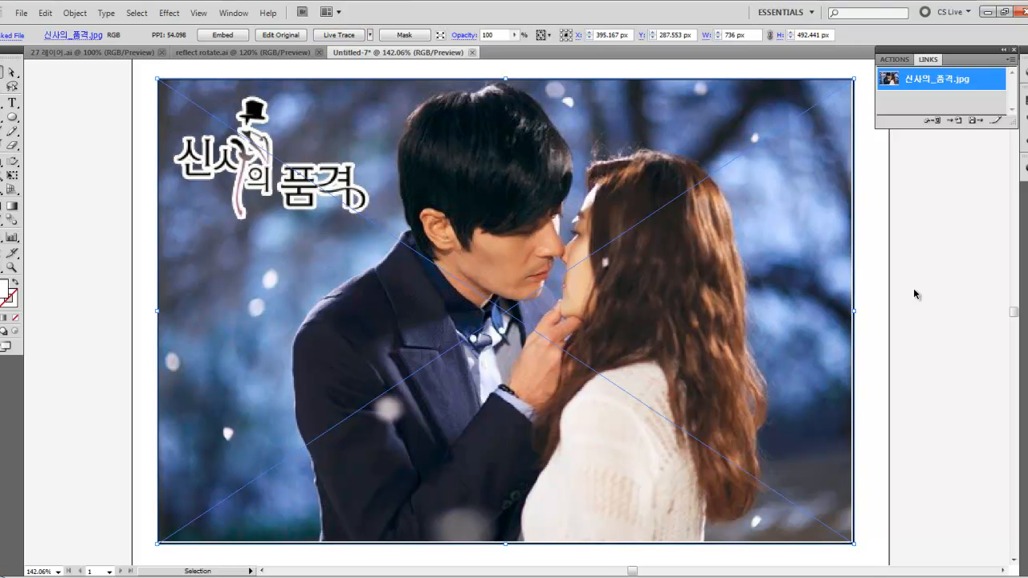
- Move the linked photo slightly right to X 404.318 px and convert it with Live Trace using the default preset
{"action": "left_click_drag", "start_coordinate": [494, 263], "coordinate": [501, 263]}
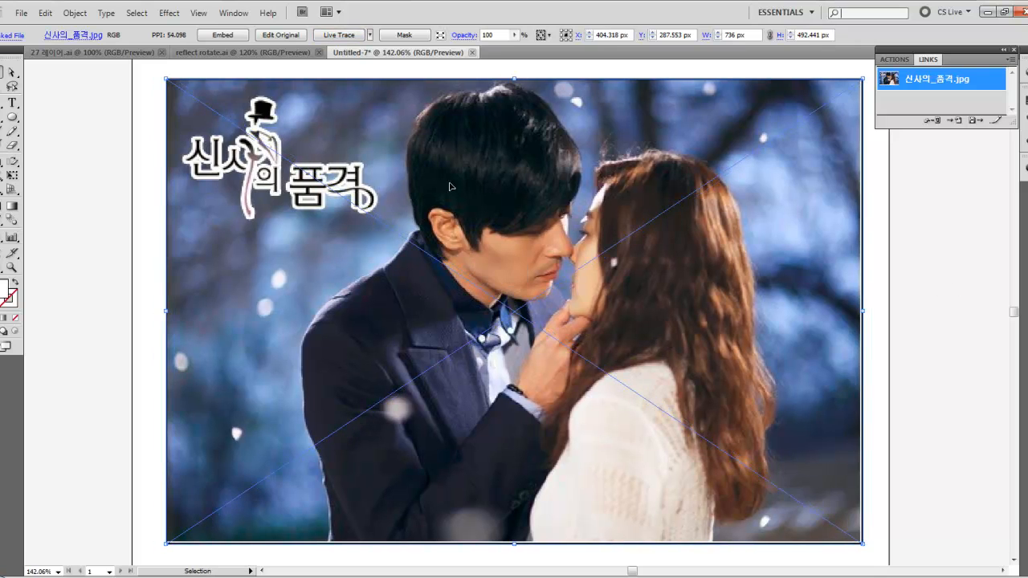
{"action": "left_click", "coordinate": [370, 37]}
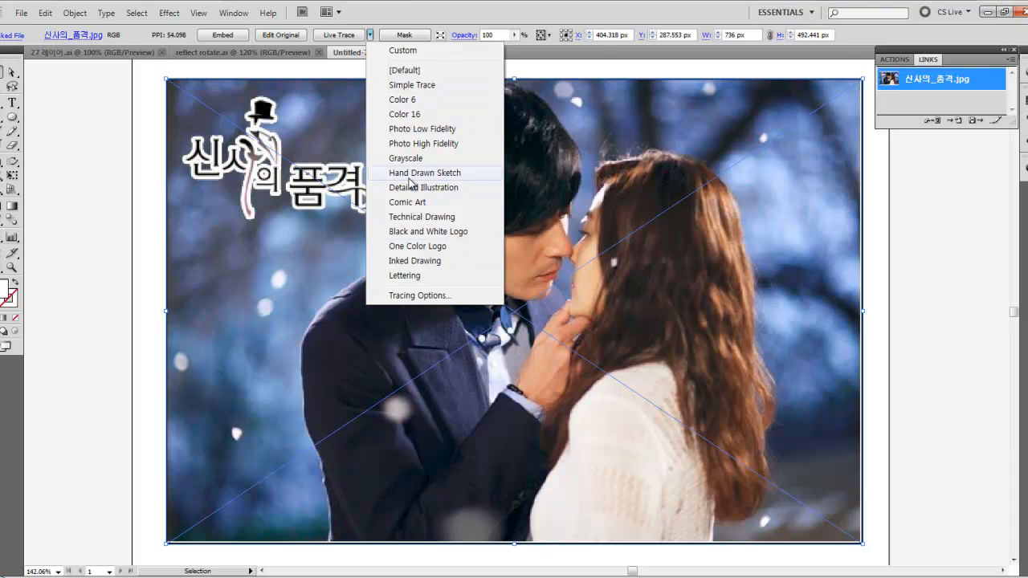
{"action": "left_click", "coordinate": [342, 36]}
{"action": "left_click", "coordinate": [340, 36]}
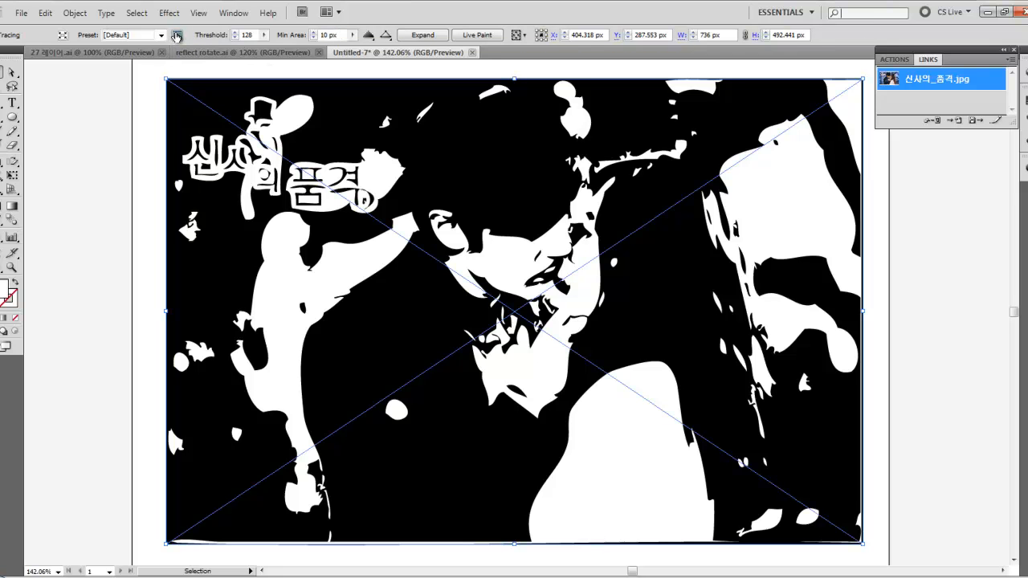
- In the tracing options, choose the Color 6 preset and enable Output to Swatches
{"action": "left_click", "coordinate": [176, 36]}
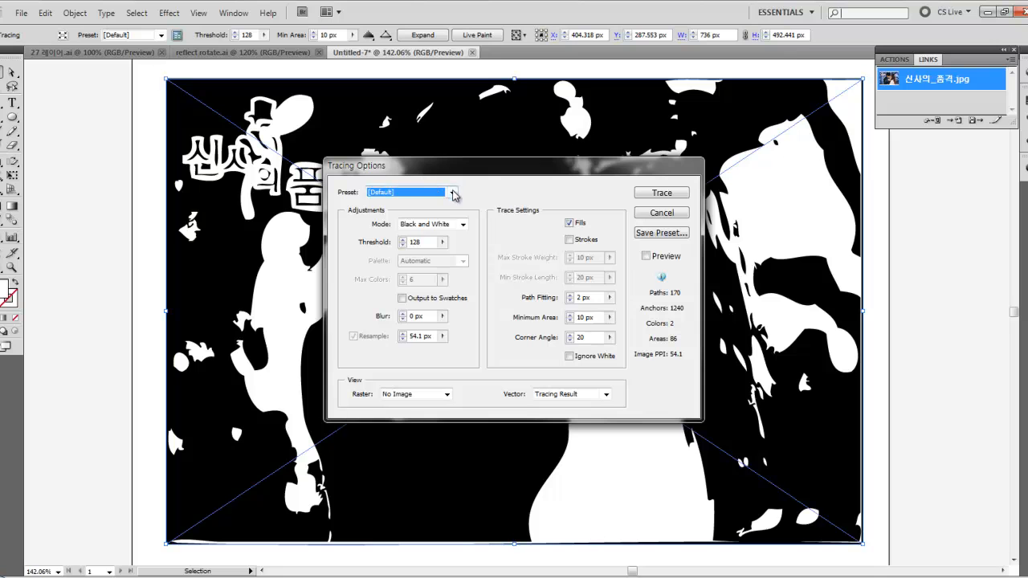
{"action": "left_click", "coordinate": [452, 193]}
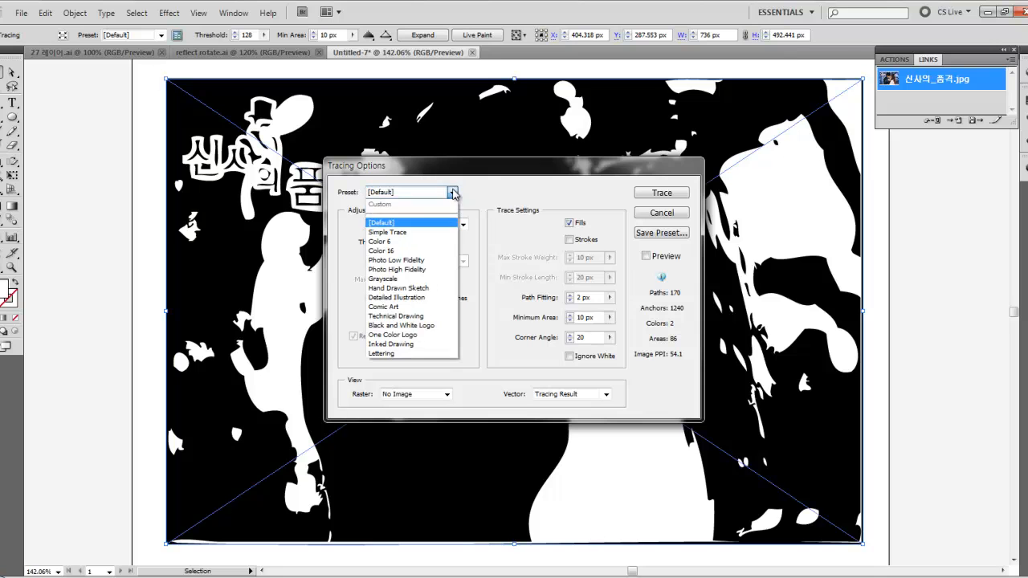
{"action": "left_click", "coordinate": [385, 242]}
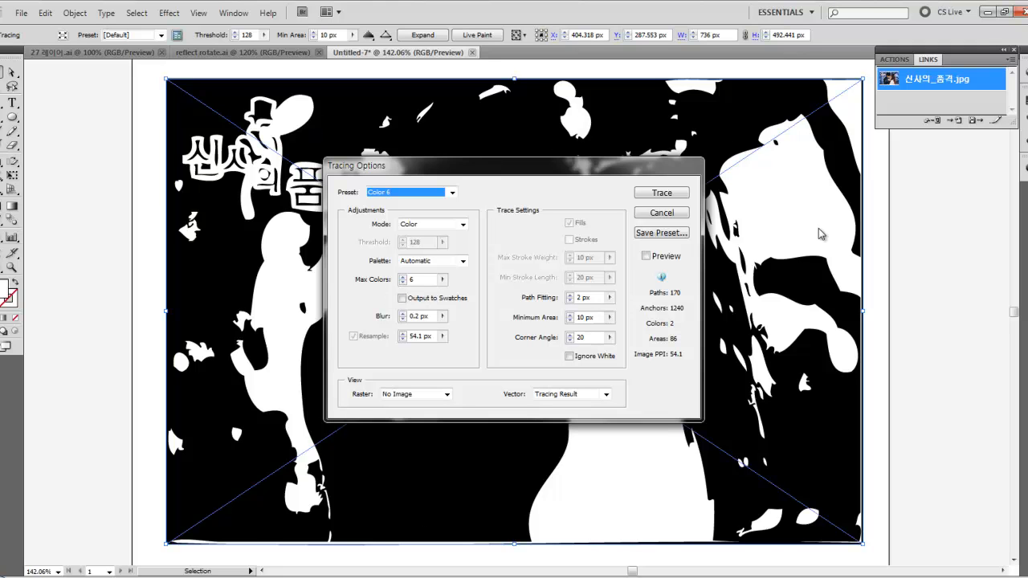
{"action": "left_click", "coordinate": [401, 299]}
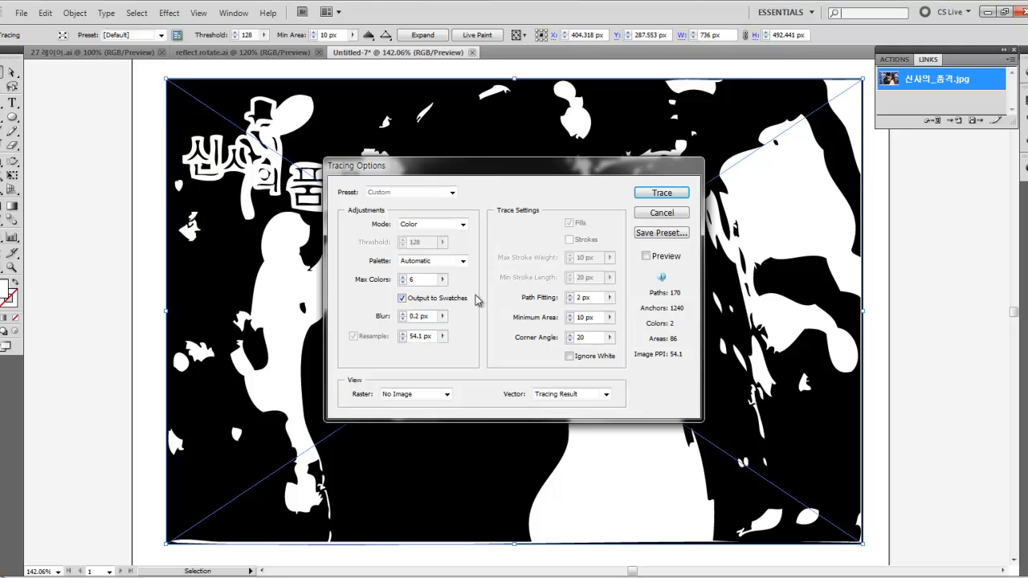